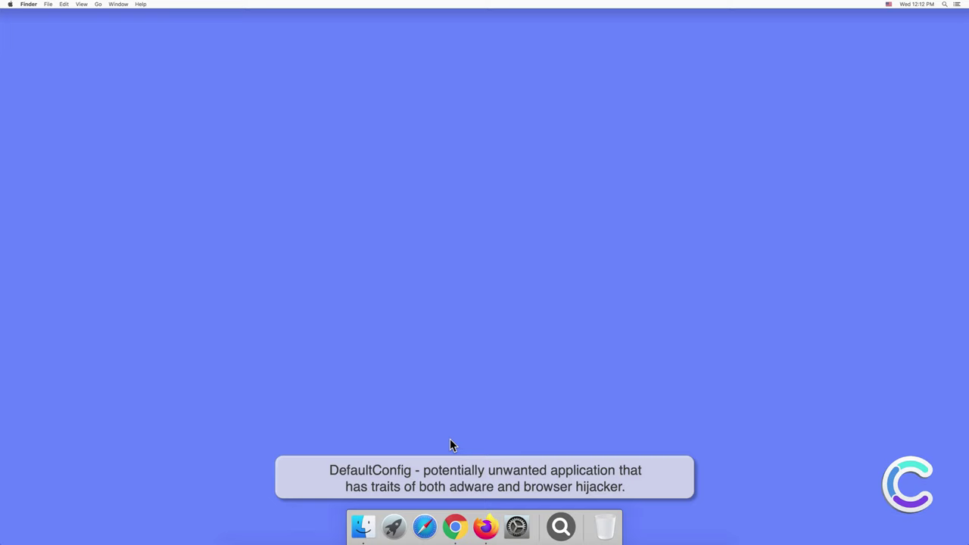
Step: Open a Finder window to view DefaultConfig in Applications, then close the window
{"action": "left_click", "coordinate": [365, 528]}
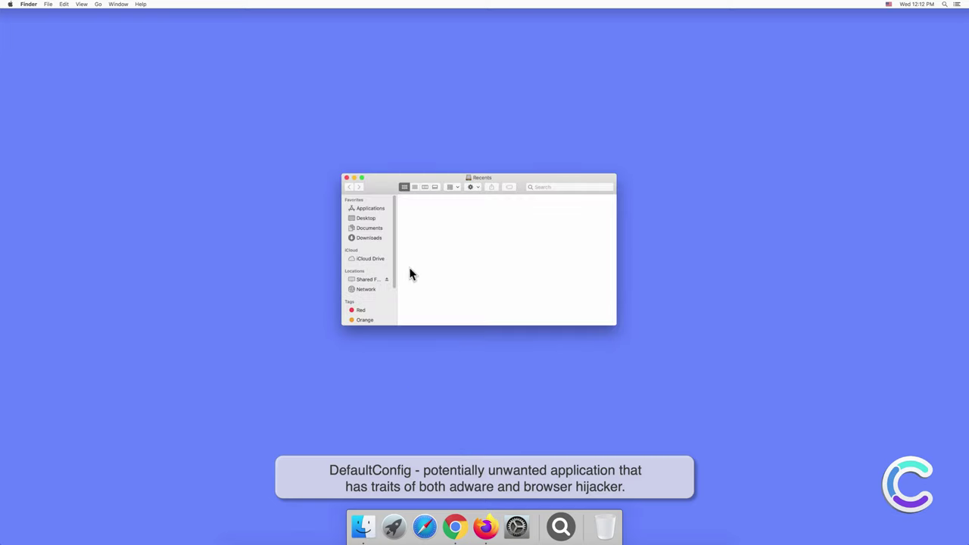
{"action": "left_click", "coordinate": [372, 211]}
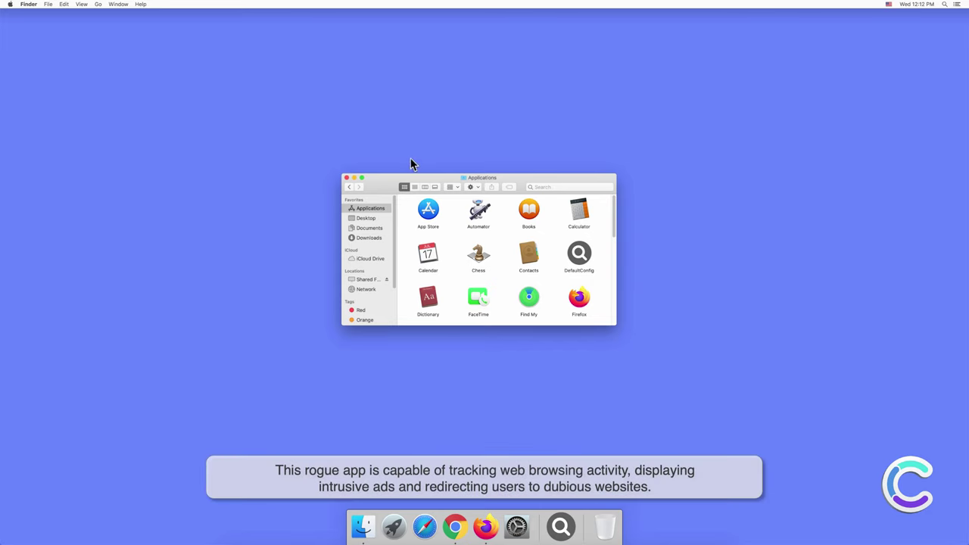
{"action": "left_click", "coordinate": [346, 179]}
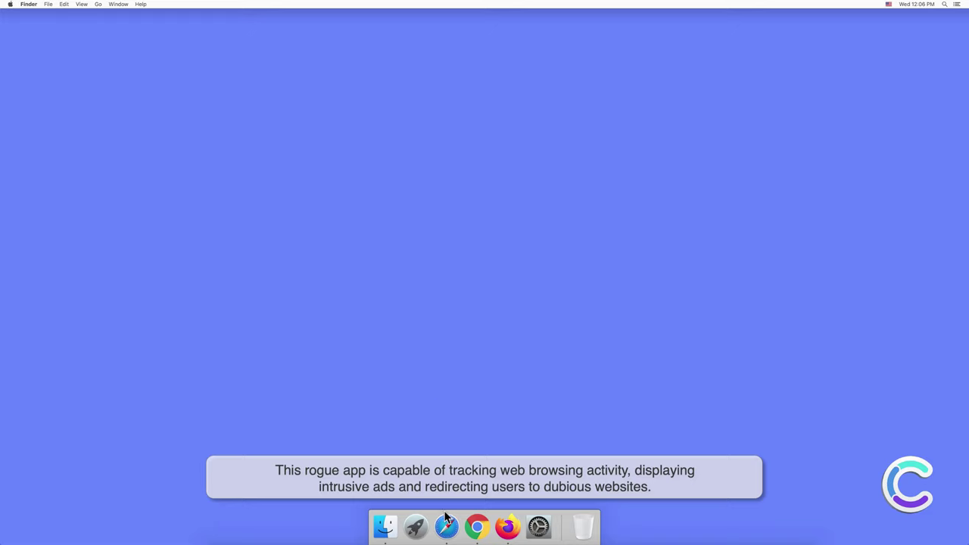
Step: Launch Safari and inspect the DefaultConfig 1.0 extension in Safari Preferences
{"action": "left_click", "coordinate": [446, 527]}
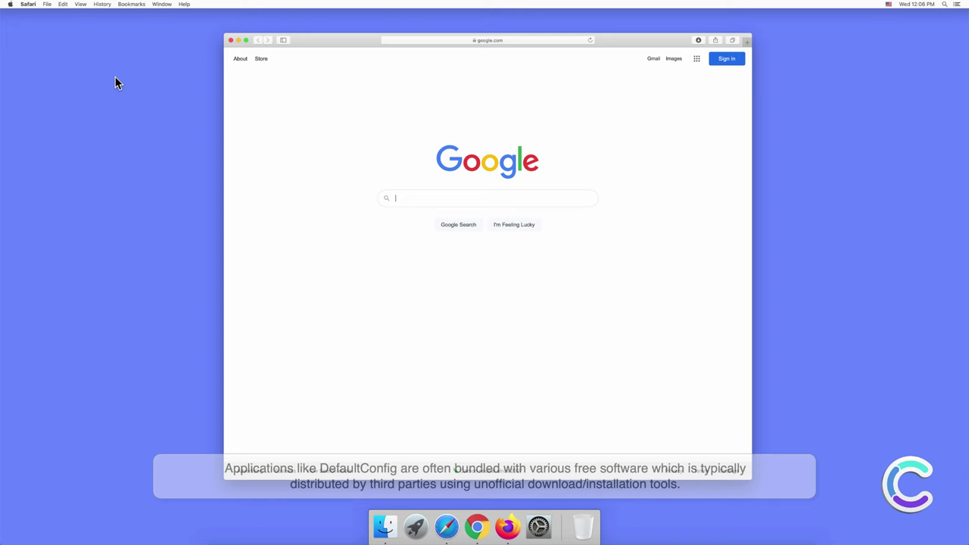
{"action": "left_click", "coordinate": [29, 4]}
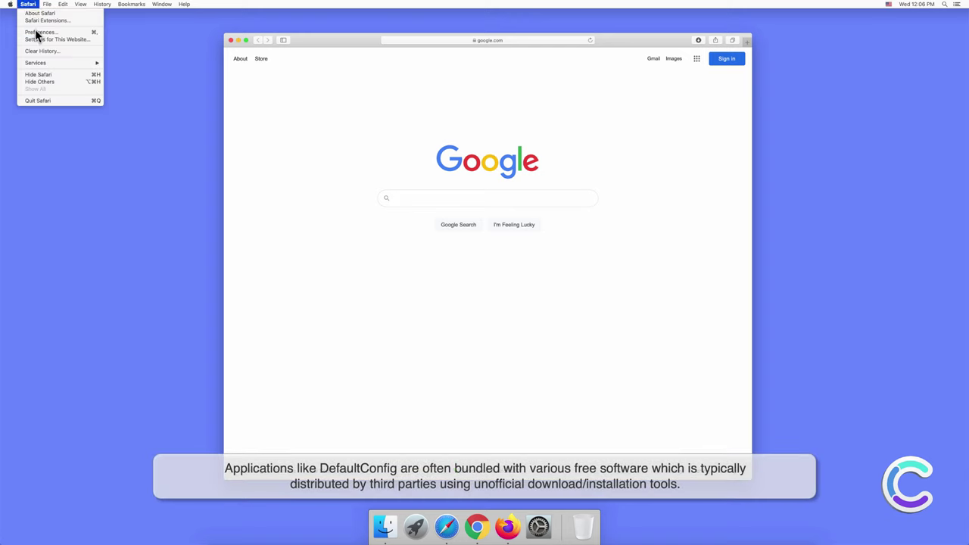
{"action": "left_click", "coordinate": [38, 32]}
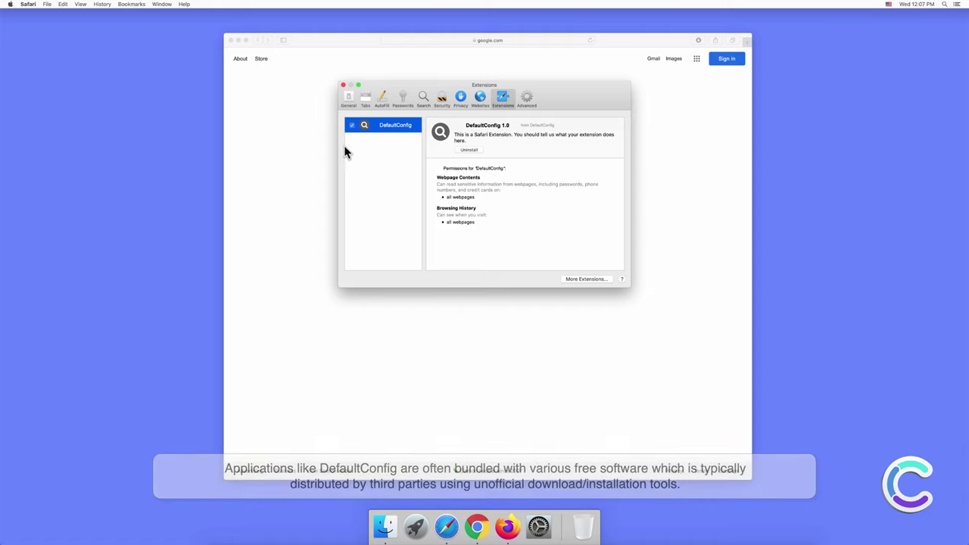
Step: Close Preferences and search Google for 'search engine test'
{"action": "left_click", "coordinate": [343, 85]}
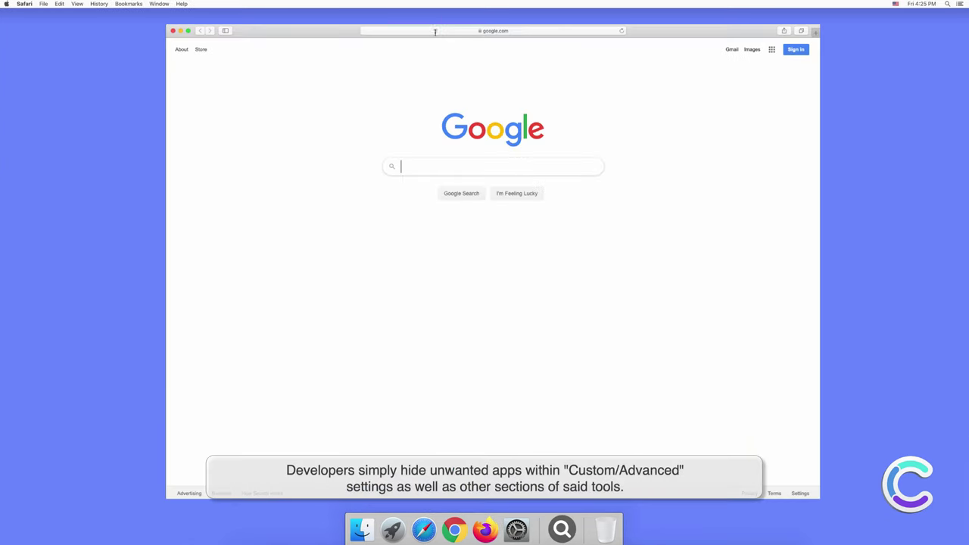
{"action": "left_click", "coordinate": [436, 31]}
{"action": "type", "text": "search.e"}
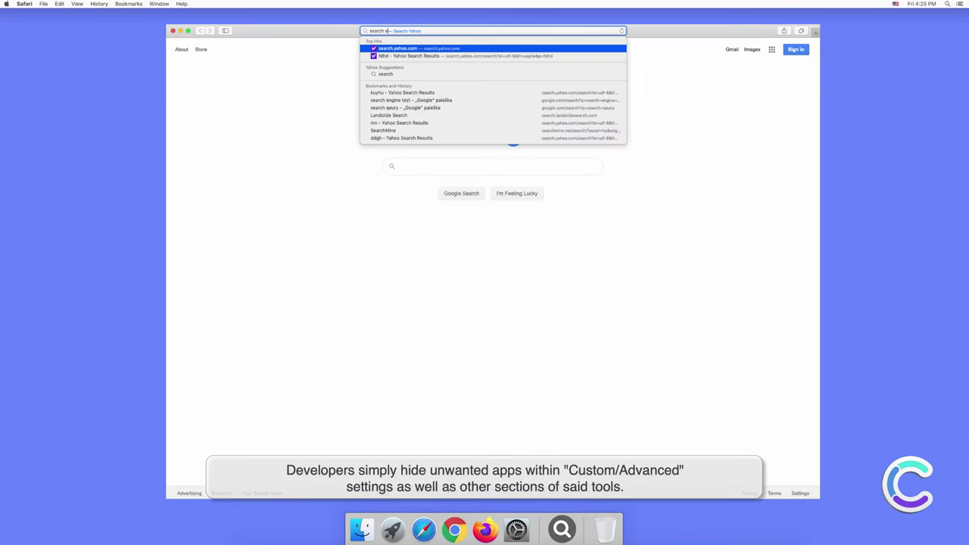
{"action": "type", "text": "ngine test"}
{"action": "key", "text": "Return"}
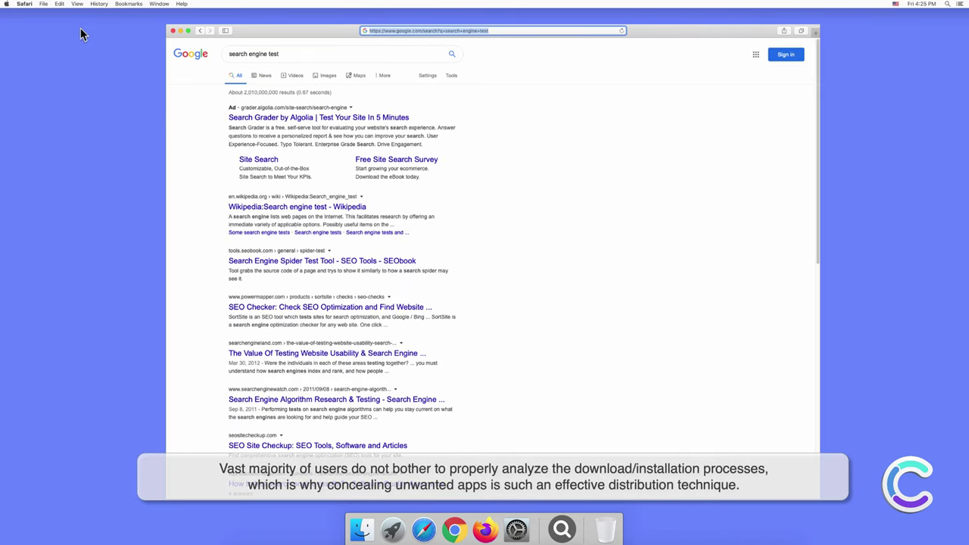
Step: Choose Yahoo as Safari's default search engine in Preferences > Search
{"action": "left_click", "coordinate": [25, 4]}
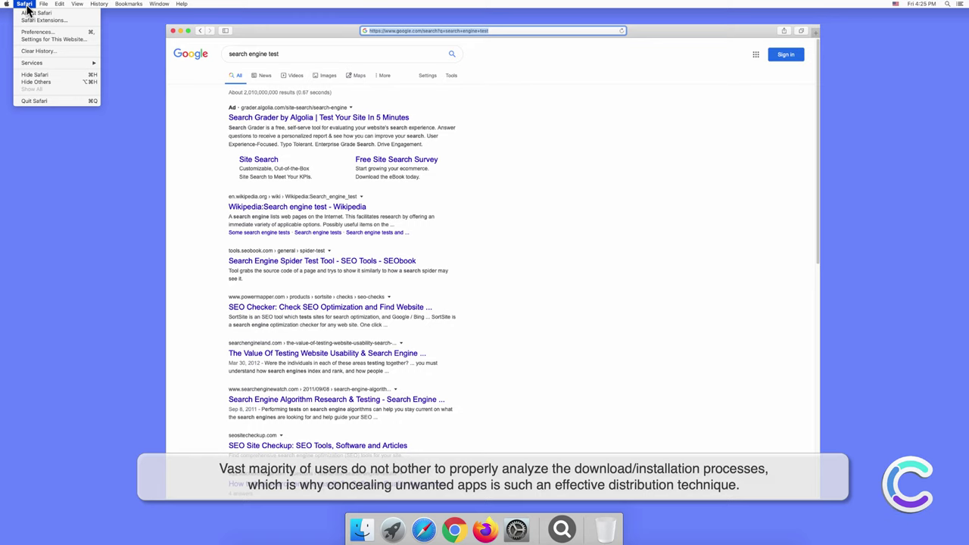
{"action": "left_click", "coordinate": [37, 32]}
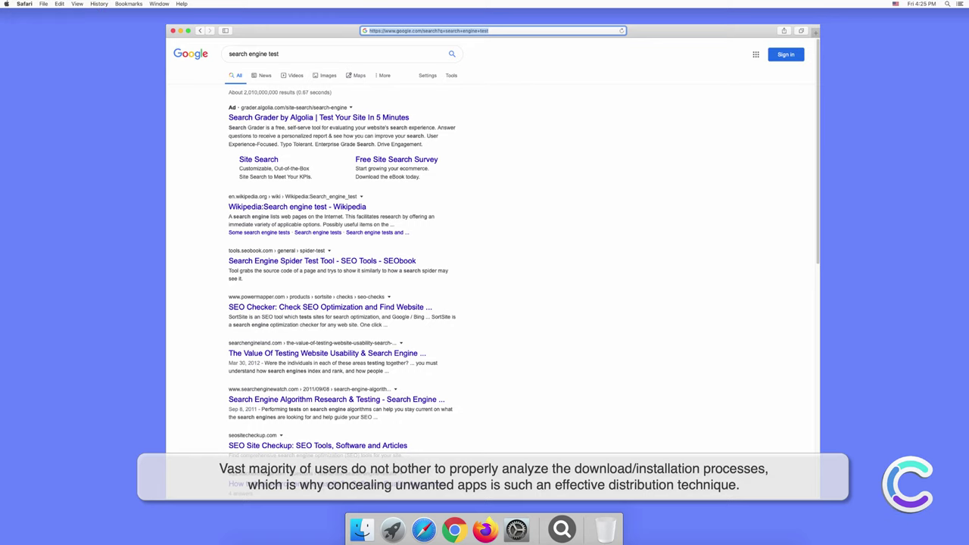
{"action": "left_click", "coordinate": [593, 194]}
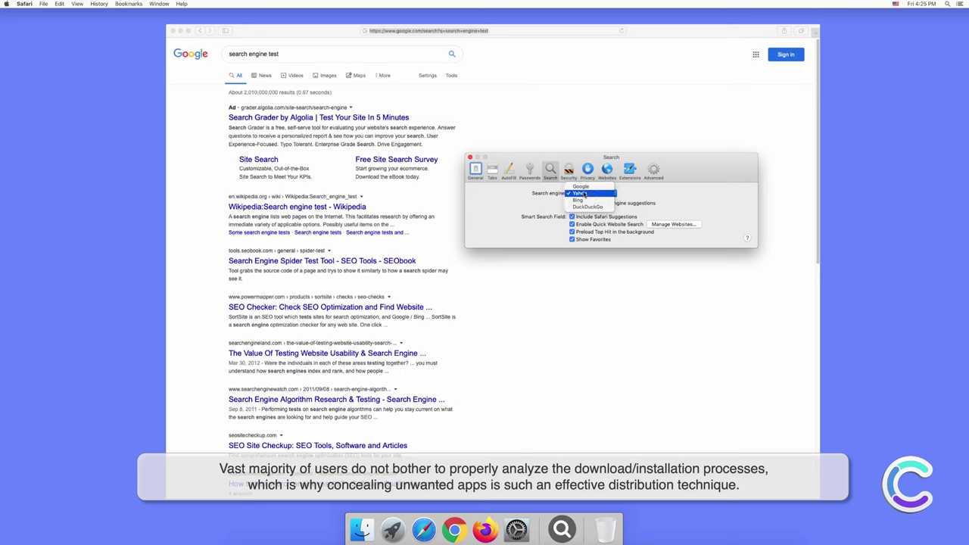
{"action": "left_click", "coordinate": [583, 194]}
{"action": "left_click", "coordinate": [470, 158]}
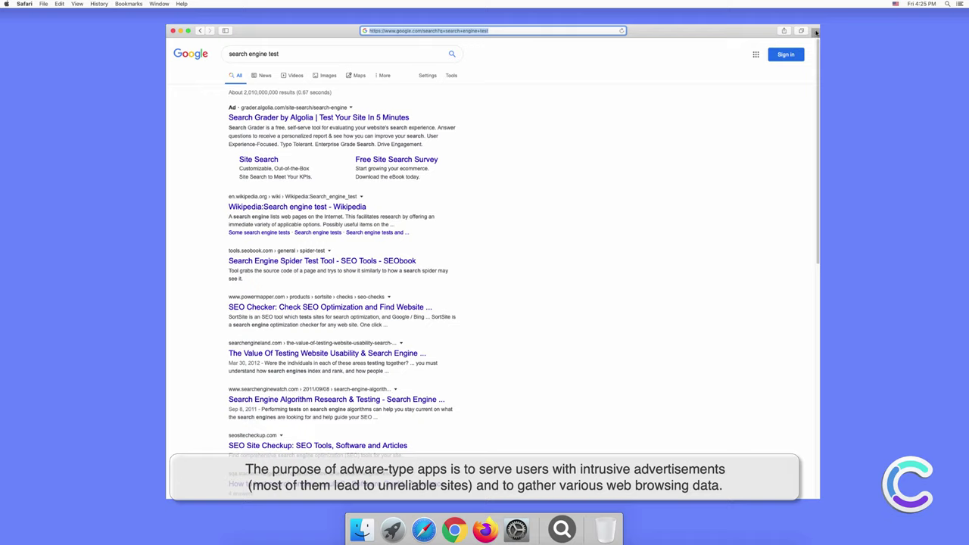
Step: Search for 'testing search engine' in a new Safari tab
{"action": "left_click", "coordinate": [812, 33]}
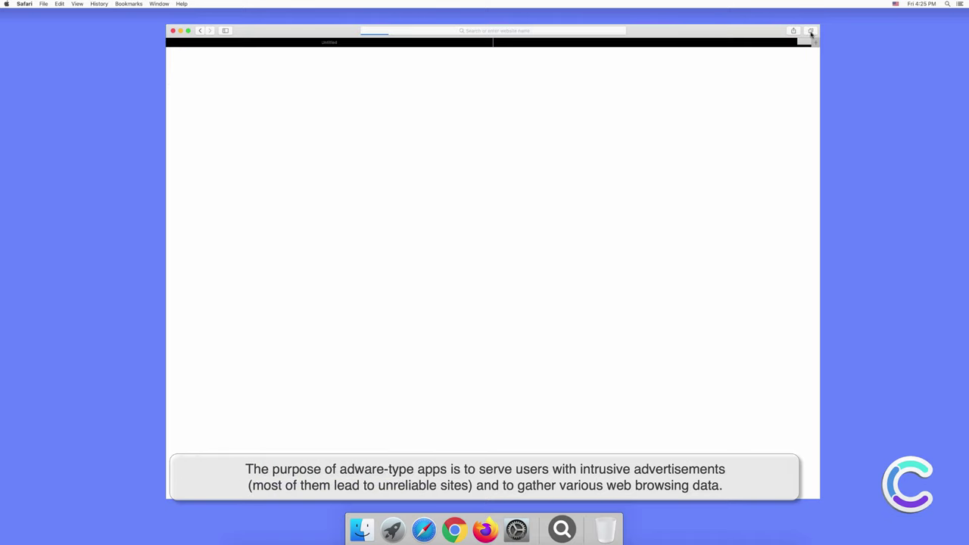
{"action": "left_click", "coordinate": [543, 31]}
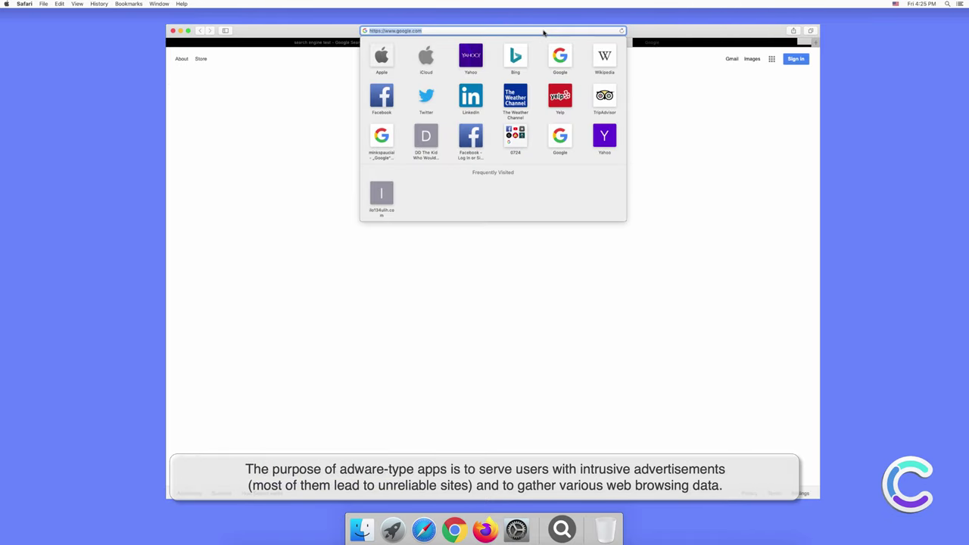
{"action": "type", "text": "testing"}
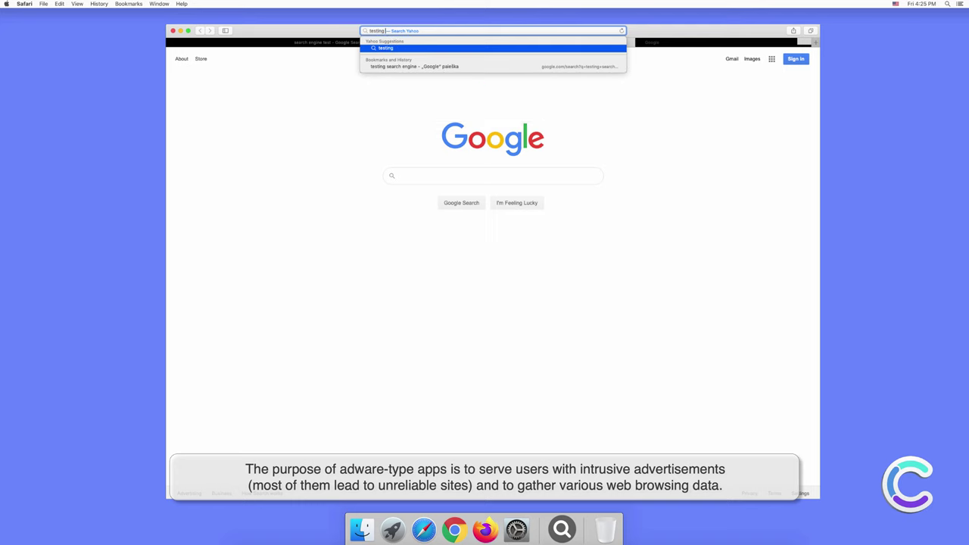
{"action": "type", "text": " search"}
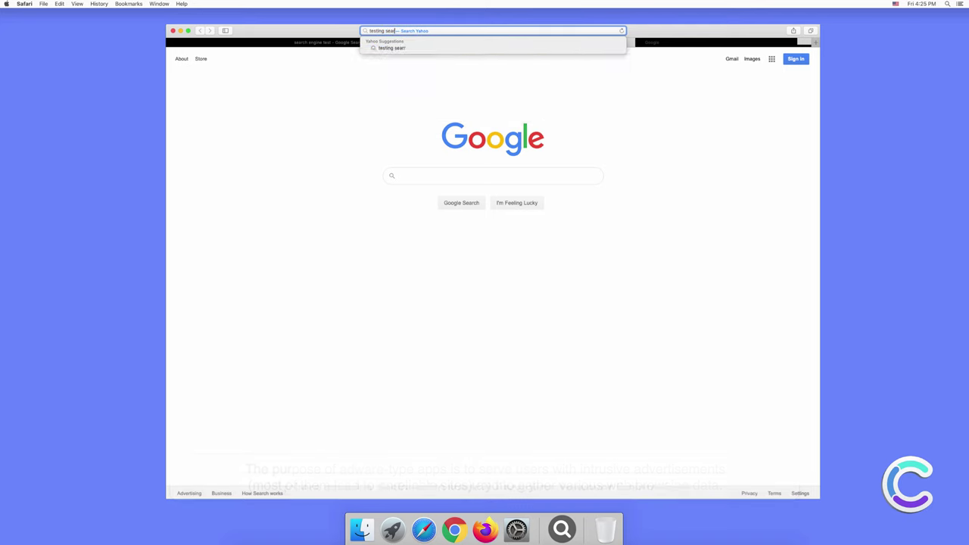
{"action": "type", "text": " engine"}
{"action": "key", "text": "Return"}
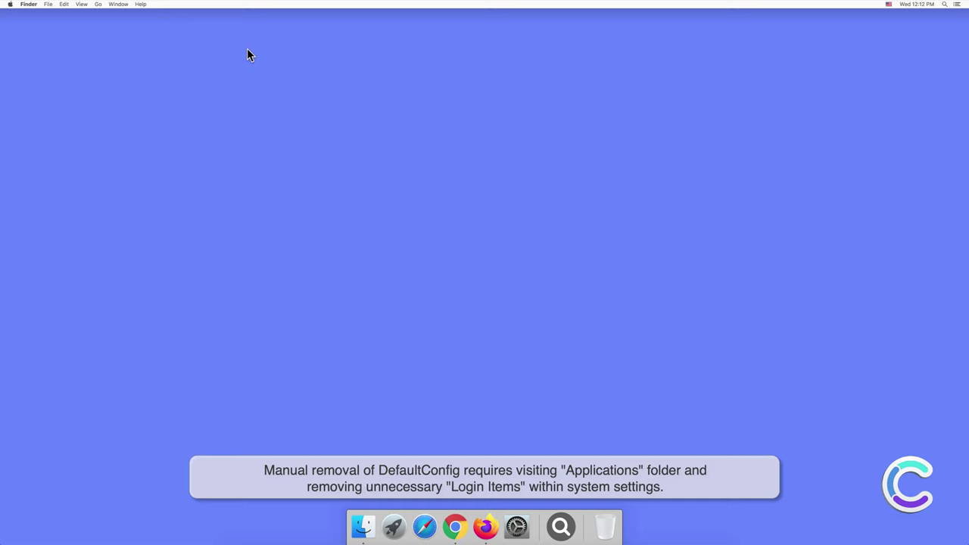
Step: Move the DefaultConfig app from the Applications folder to the Trash
{"action": "left_click", "coordinate": [362, 526]}
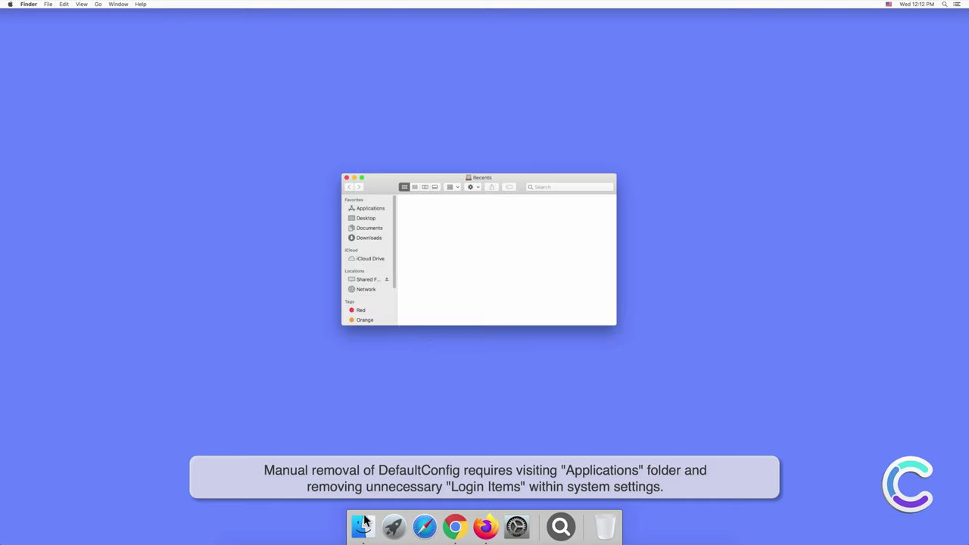
{"action": "left_click", "coordinate": [371, 209]}
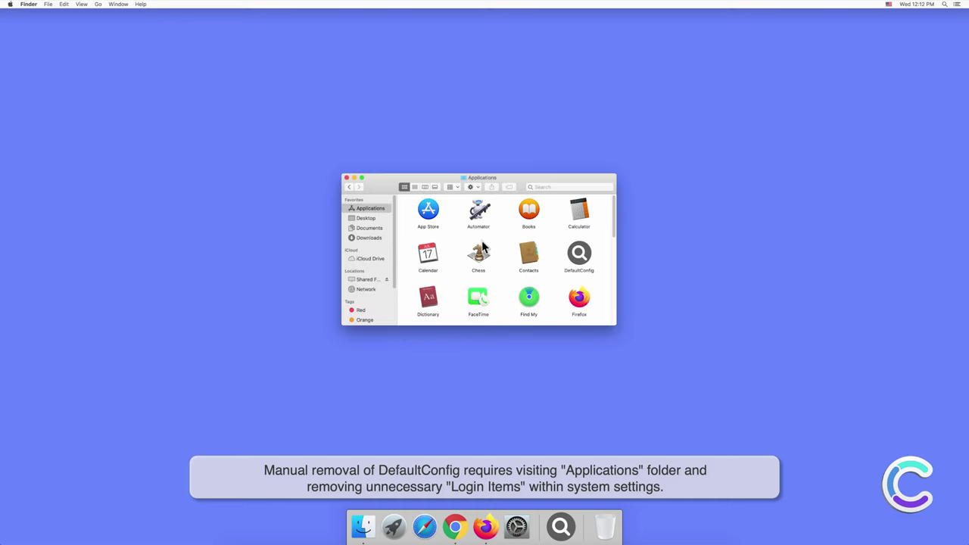
{"action": "right_click", "coordinate": [581, 255]}
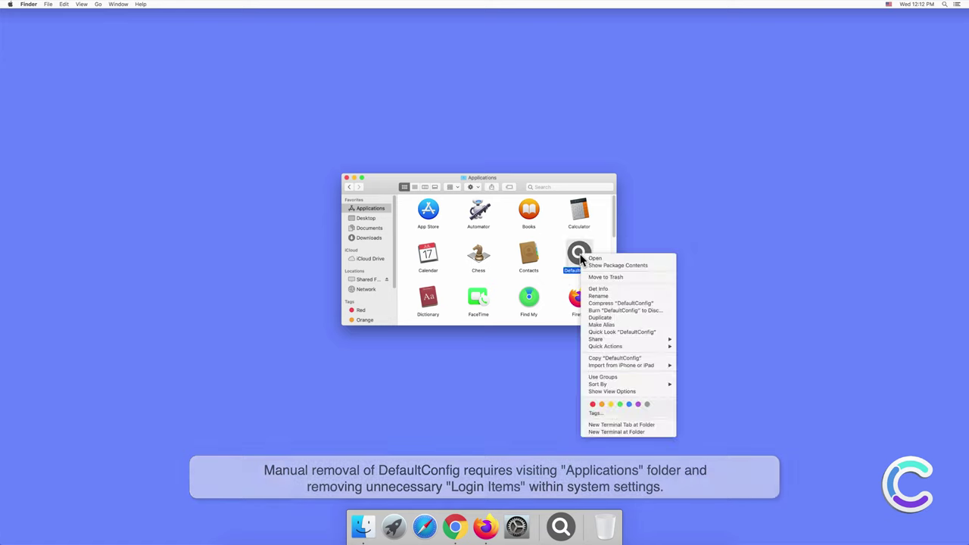
{"action": "left_click", "coordinate": [595, 278]}
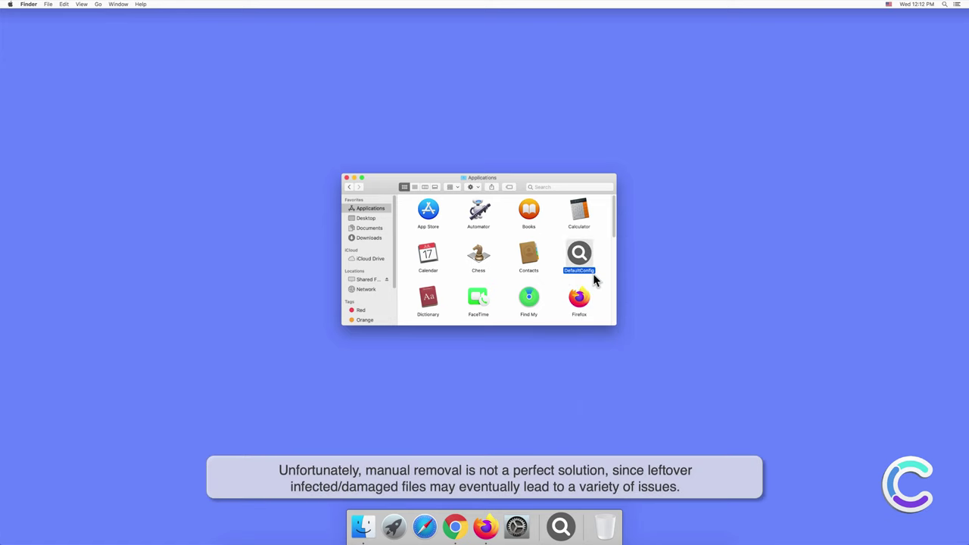
Step: Close Finder, confirm Users & Groups Login Items is empty, then close System Preferences
{"action": "left_click", "coordinate": [347, 179]}
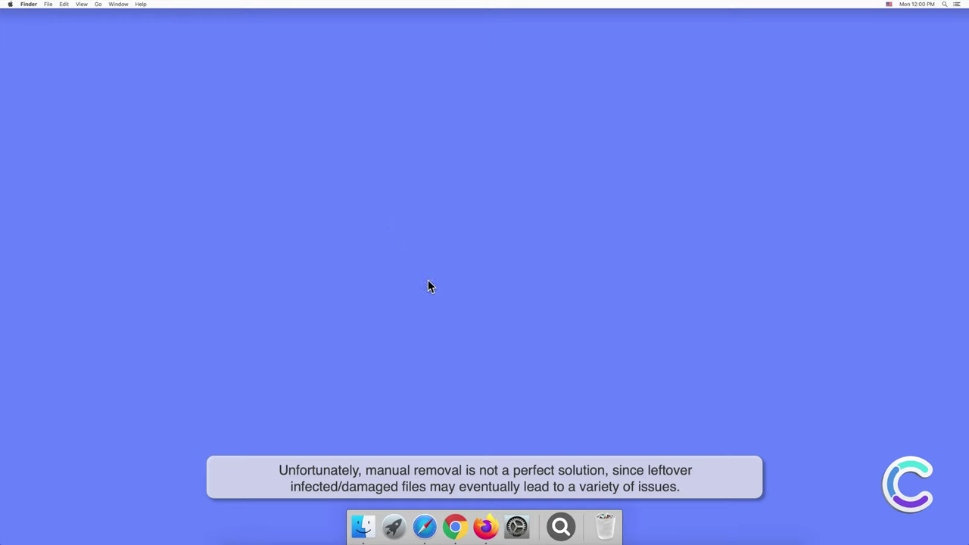
{"action": "left_click", "coordinate": [517, 526]}
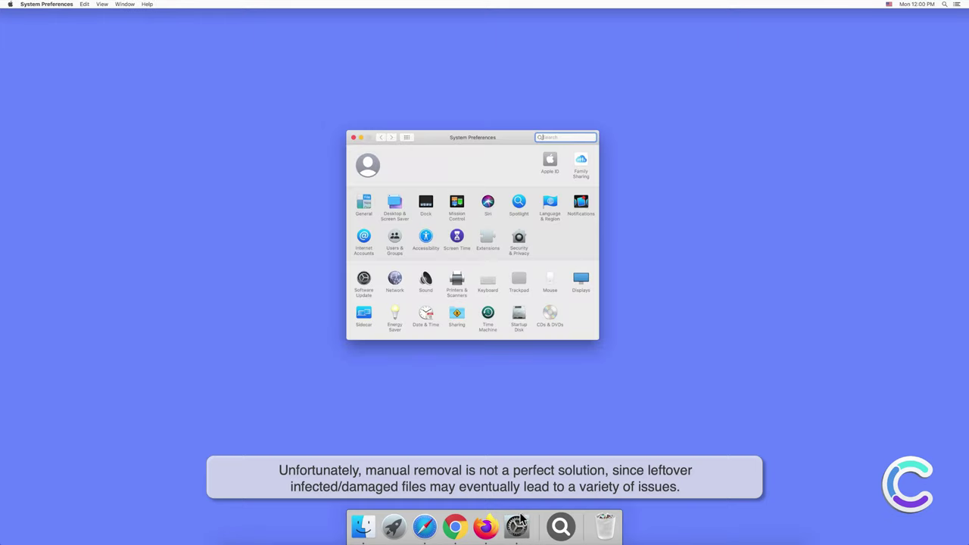
{"action": "left_click", "coordinate": [394, 241]}
{"action": "left_click", "coordinate": [521, 155]}
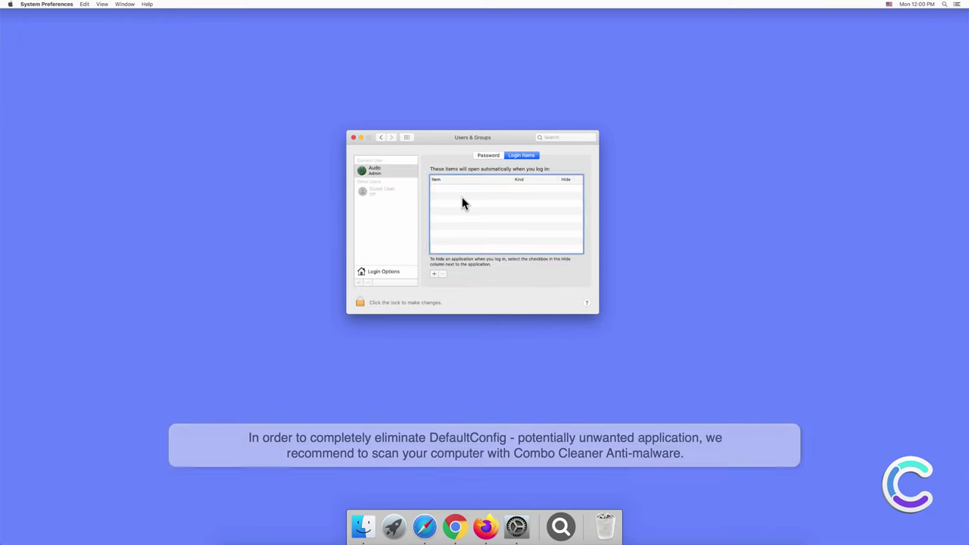
{"action": "left_click", "coordinate": [352, 137]}
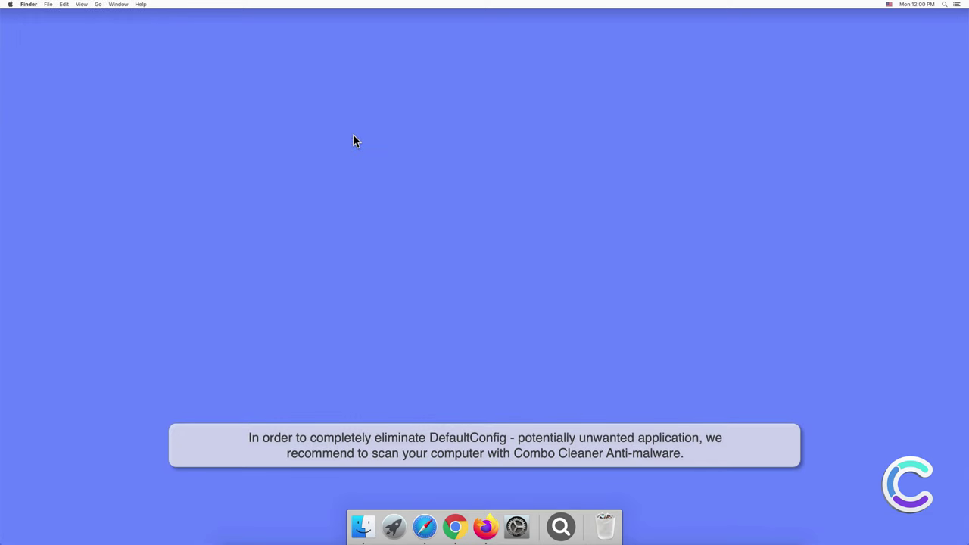
Step: Remove the magnifying-glass search app's icon from the Dock via Options
{"action": "right_click", "coordinate": [561, 527]}
{"action": "mouse_move", "coordinate": [583, 482]}
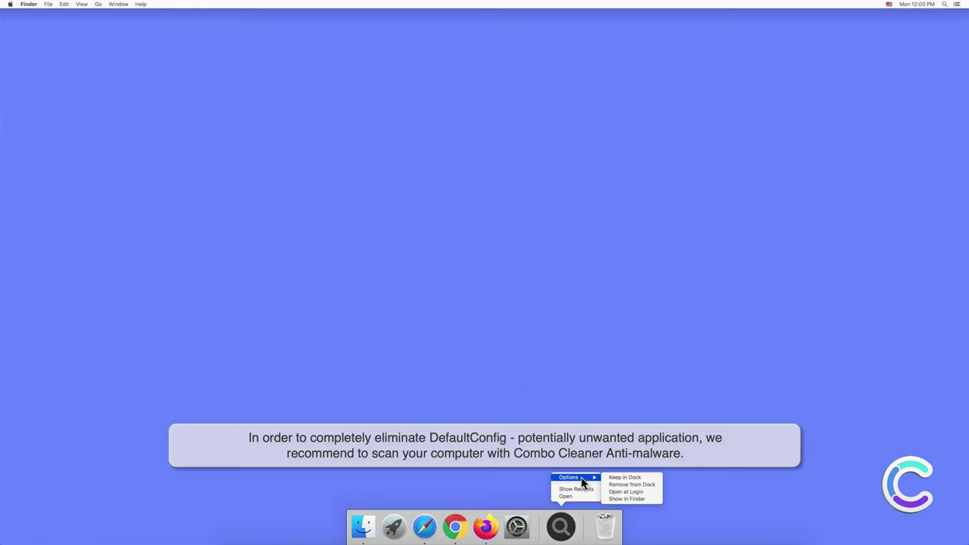
{"action": "left_click", "coordinate": [613, 484]}
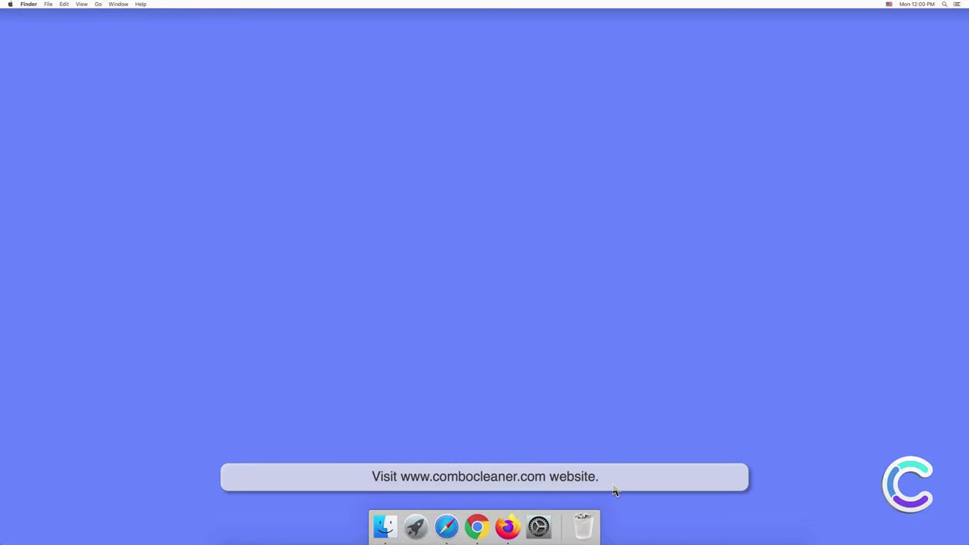
{"action": "left_click", "coordinate": [446, 527]}
{"action": "type", "text": "w"}
{"action": "type", "text": "ww"}
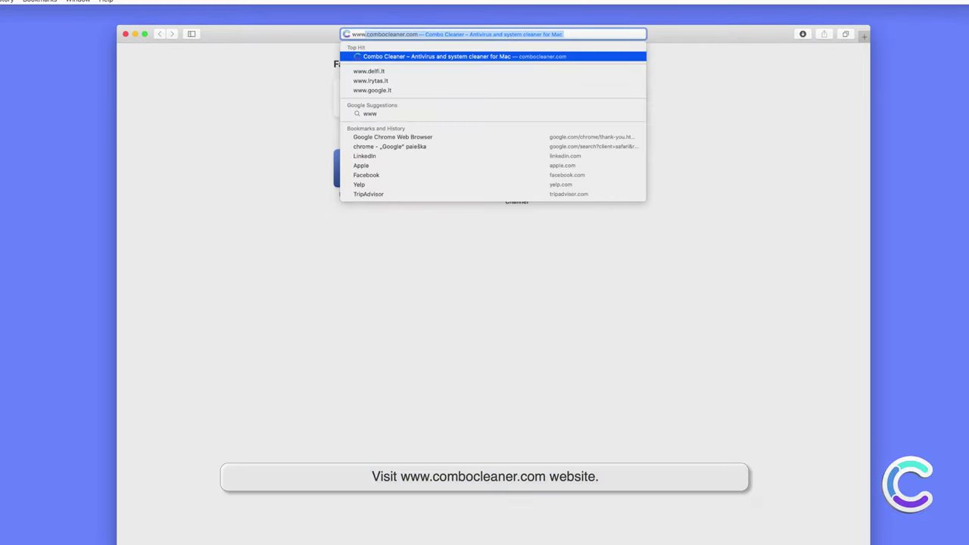
{"action": "type", "text": ".combocleaner"}
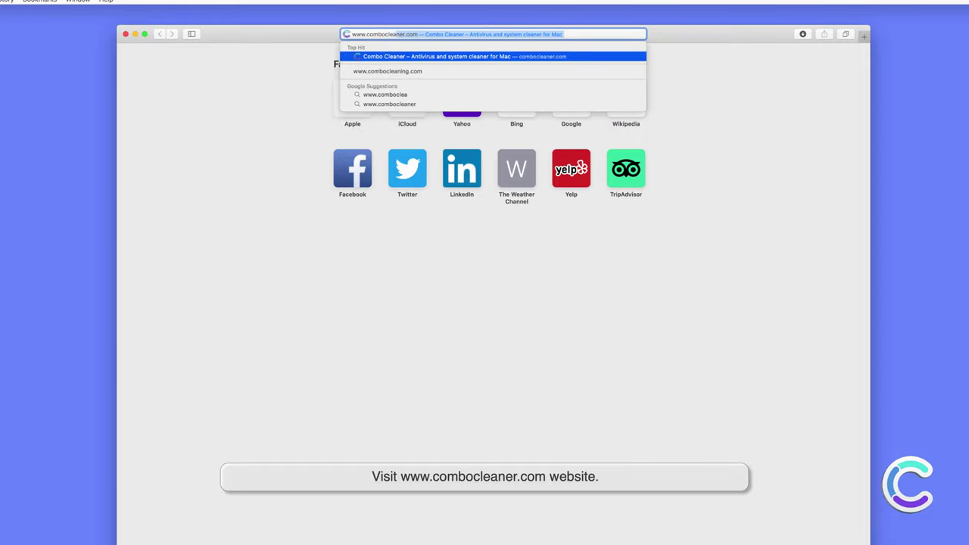
{"action": "type", "text": ".com"}
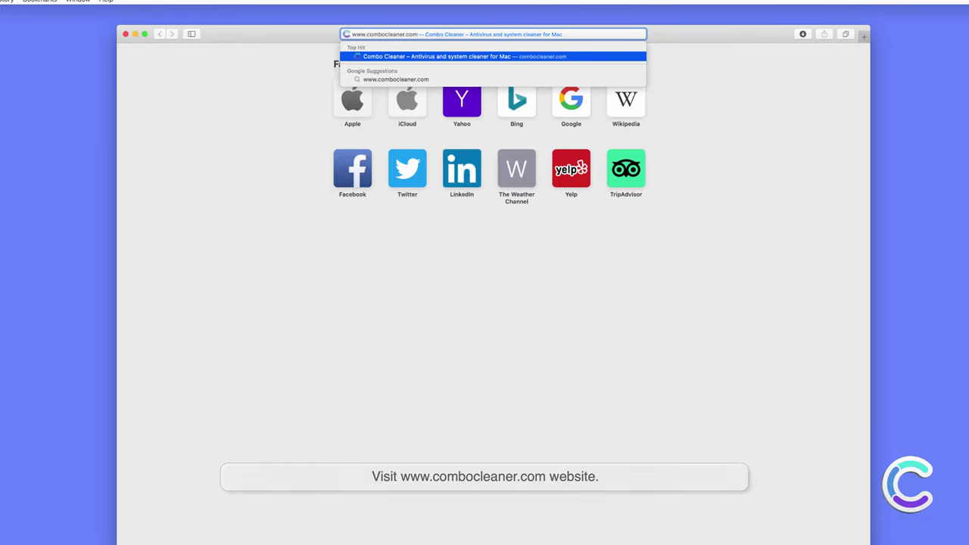
{"action": "key", "text": "Return"}
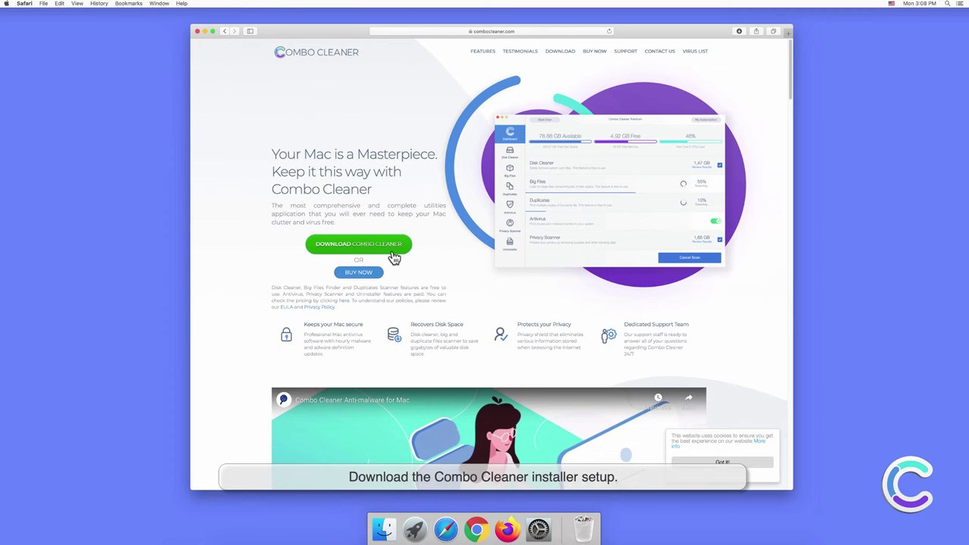
{"action": "left_click", "coordinate": [403, 246]}
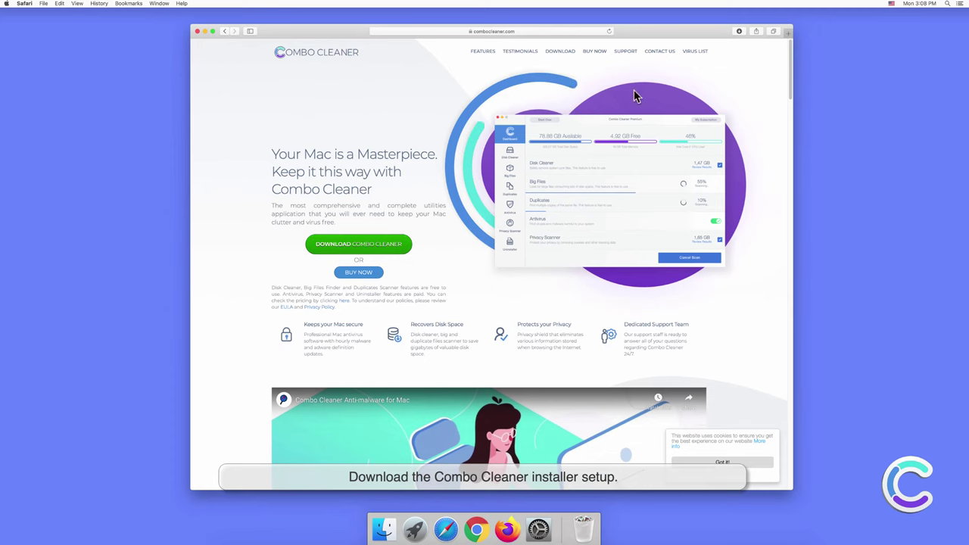
Step: Open combocleaner.dmg from Safari's Downloads list
{"action": "left_click", "coordinate": [738, 34]}
{"action": "left_click", "coordinate": [733, 65]}
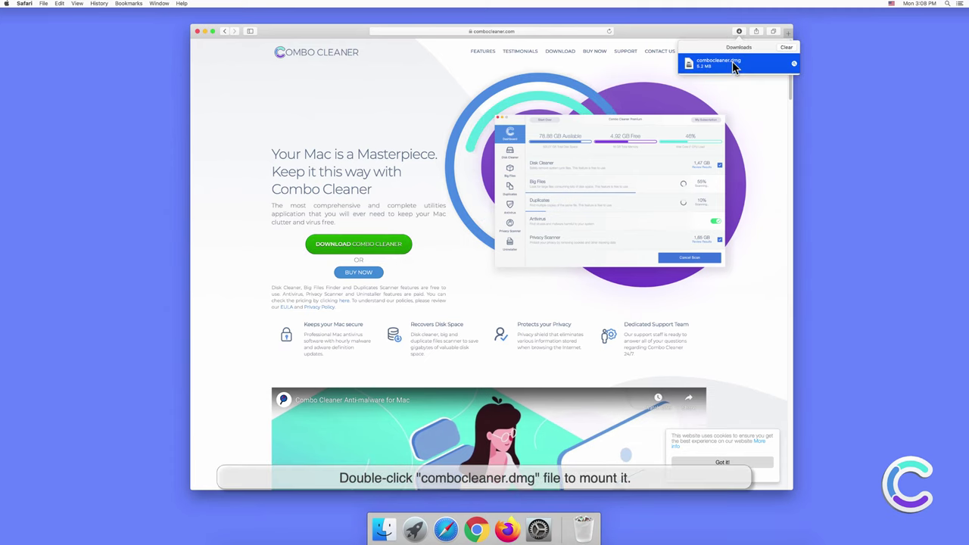
{"action": "double_click", "coordinate": [733, 65]}
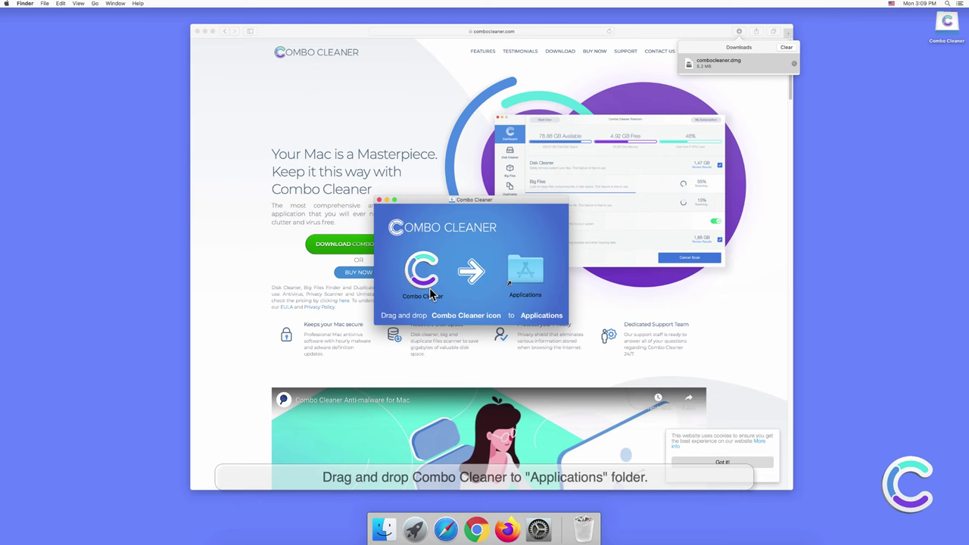
Step: Drag Combo Cleaner onto Applications, then close the installer and Safari windows
{"action": "left_click", "coordinate": [418, 282]}
{"action": "left_click_drag", "start_coordinate": [429, 280], "coordinate": [522, 282]}
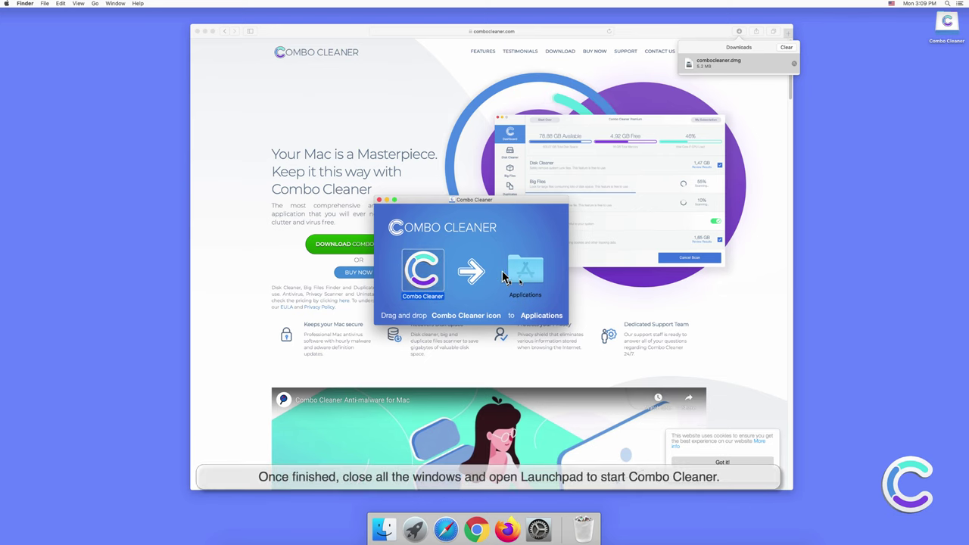
{"action": "left_click", "coordinate": [380, 200]}
{"action": "left_click", "coordinate": [202, 44]}
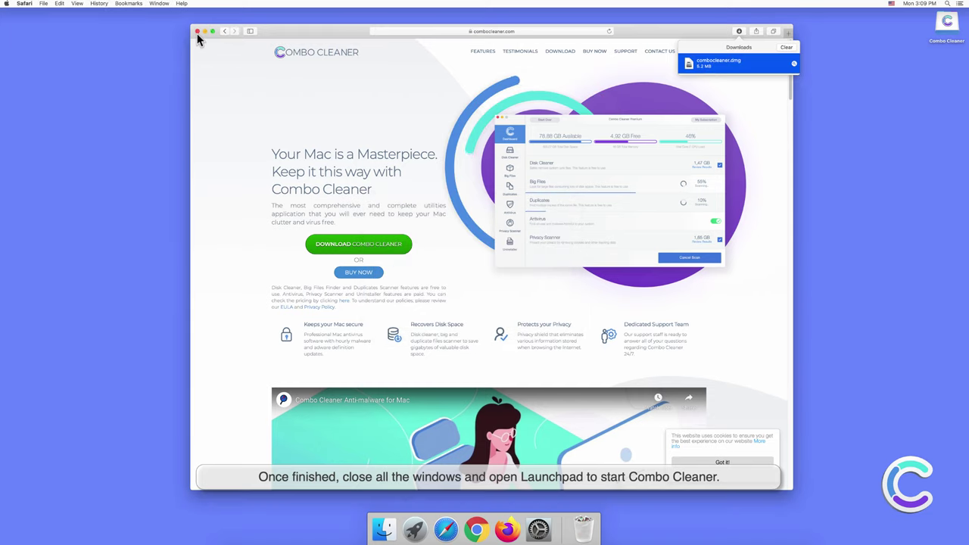
{"action": "left_click", "coordinate": [197, 32]}
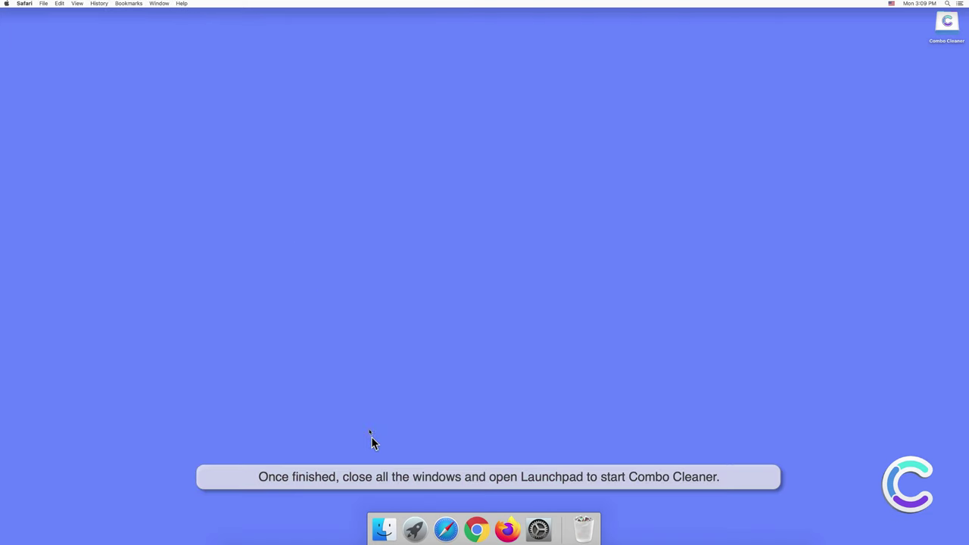
Step: Launch Combo Cleaner from Launchpad and confirm Open in the security prompt
{"action": "left_click", "coordinate": [415, 530]}
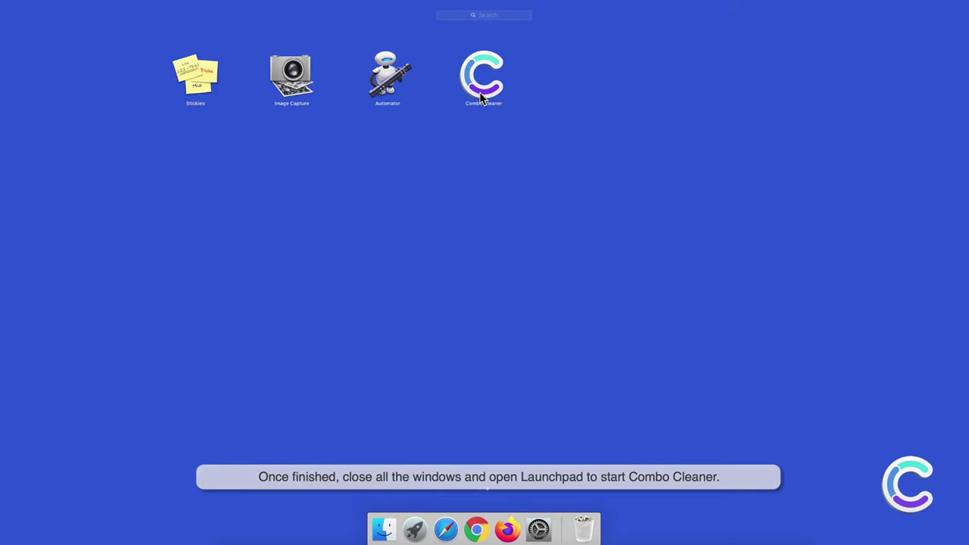
{"action": "left_click", "coordinate": [482, 94]}
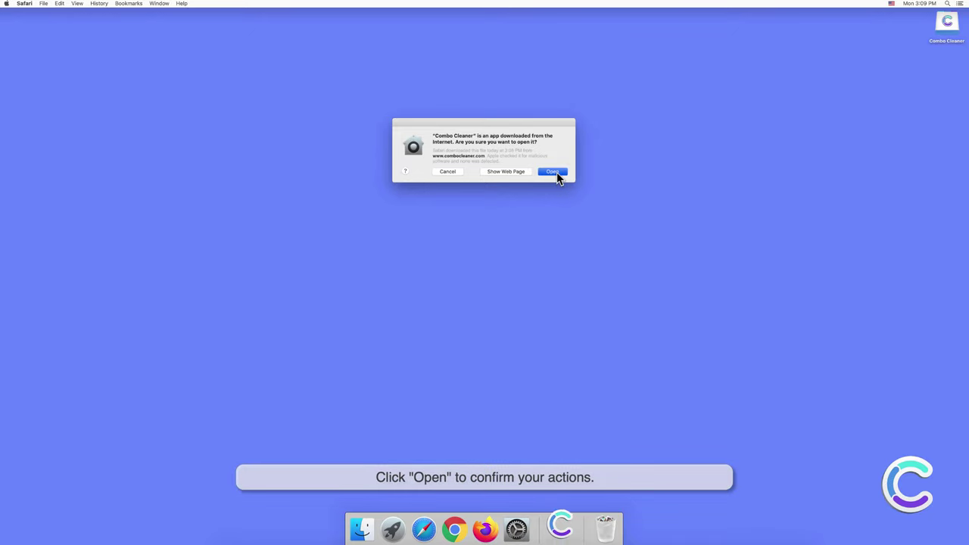
{"action": "left_click", "coordinate": [555, 172]}
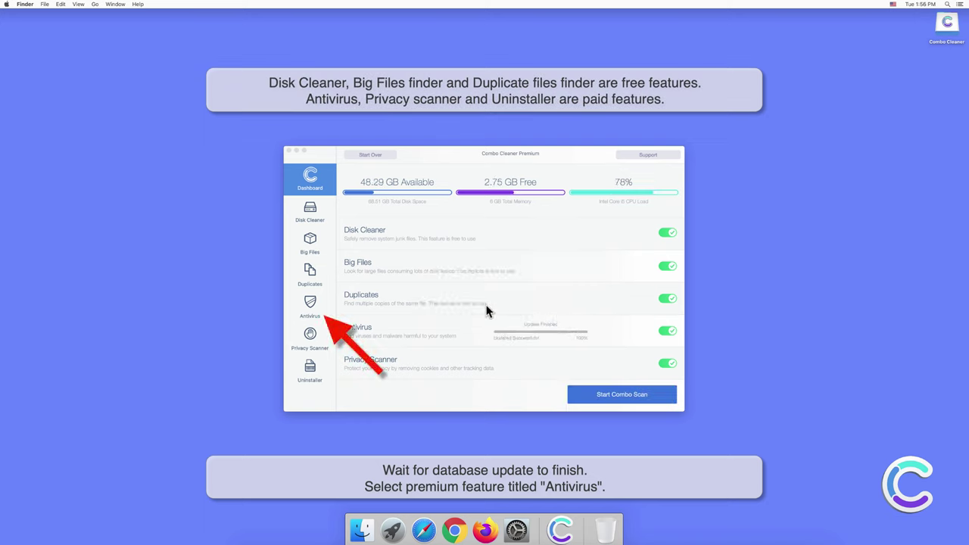
Step: Run a Full Scan from Combo Cleaner's Antivirus section, detecting 10 threats including Adware.MAC.AdLoad
{"action": "left_click", "coordinate": [313, 303]}
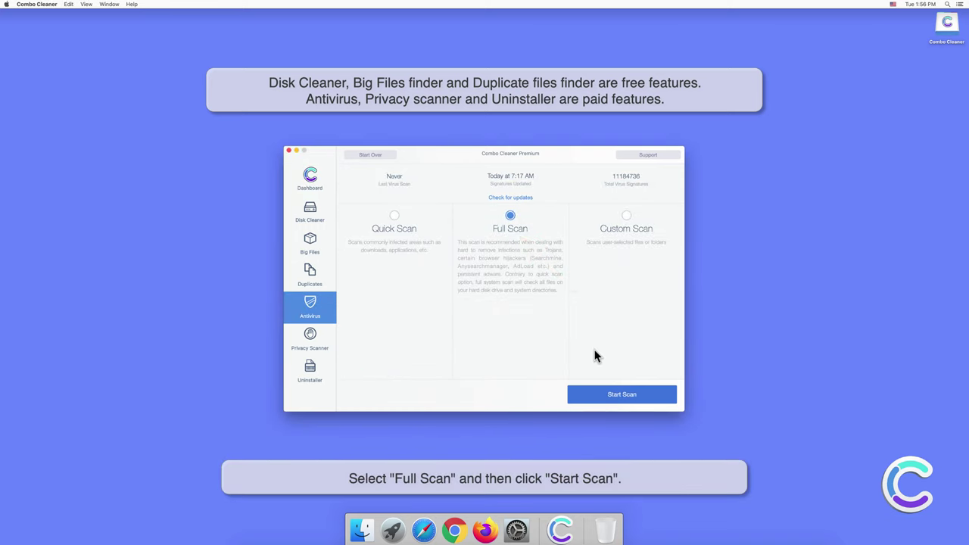
{"action": "left_click", "coordinate": [628, 396]}
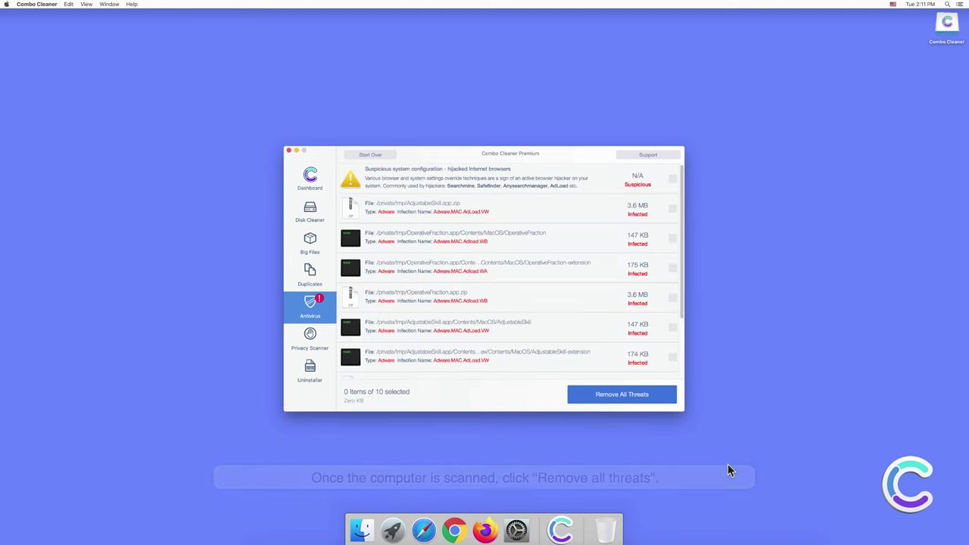
Step: Remove all 10 detected threats, authenticating with the administrator password
{"action": "left_click", "coordinate": [630, 399]}
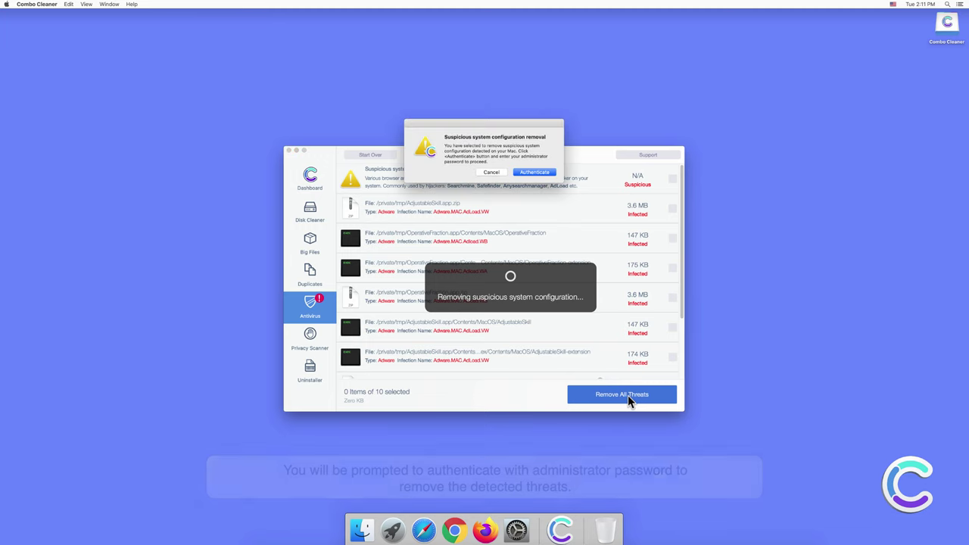
{"action": "left_click", "coordinate": [535, 173]}
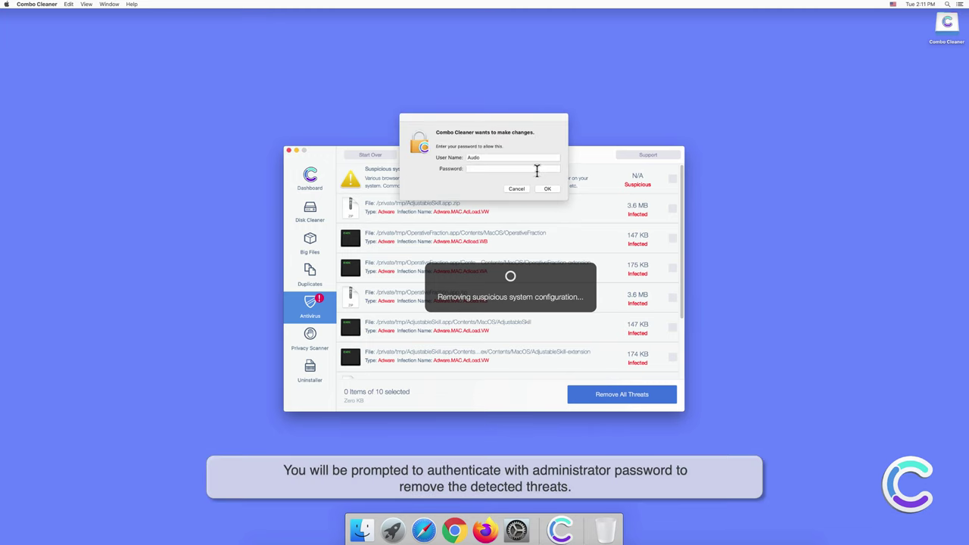
{"action": "type", "text": "•••"}
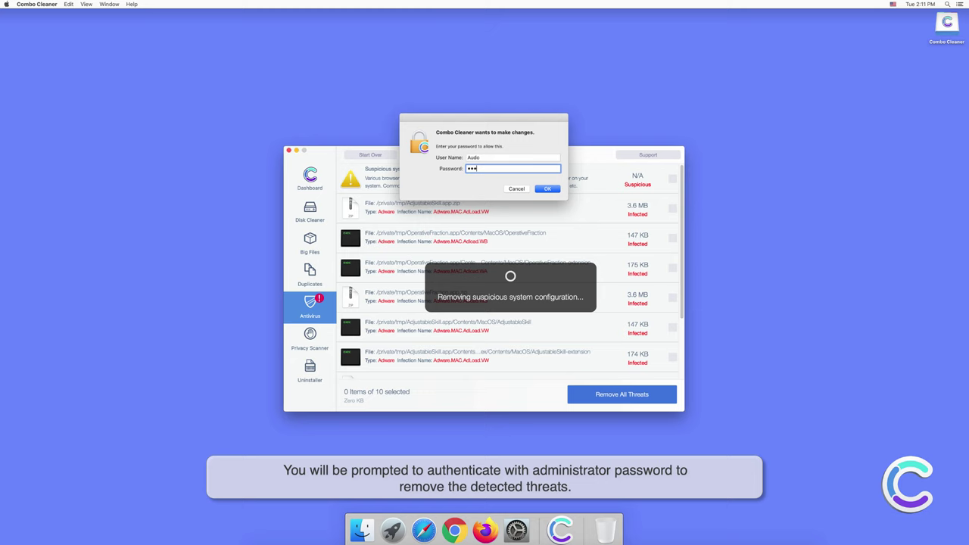
{"action": "type", "text": "•••"}
{"action": "left_click", "coordinate": [545, 188]}
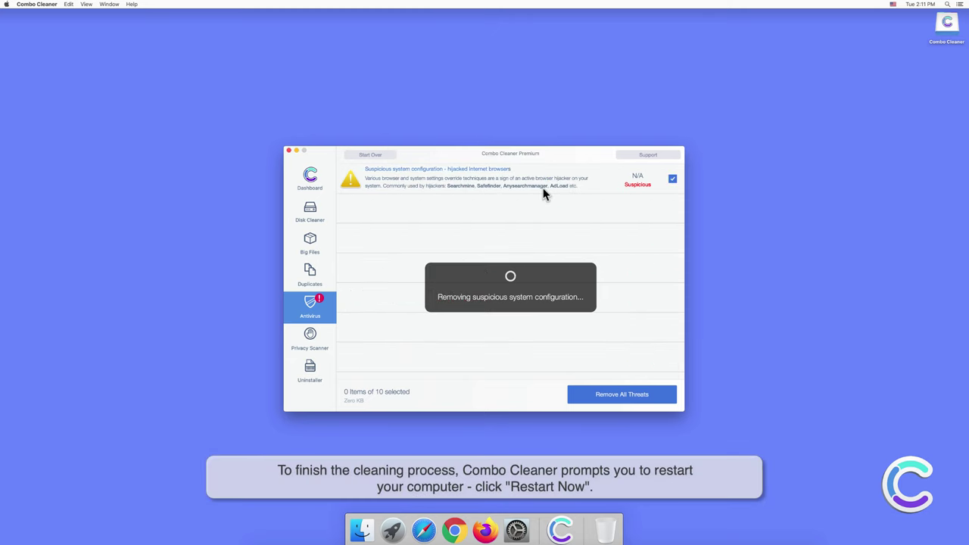
Step: Confirm Restart Now in the Restart required prompt to finish the cleanup
{"action": "left_click", "coordinate": [539, 168]}
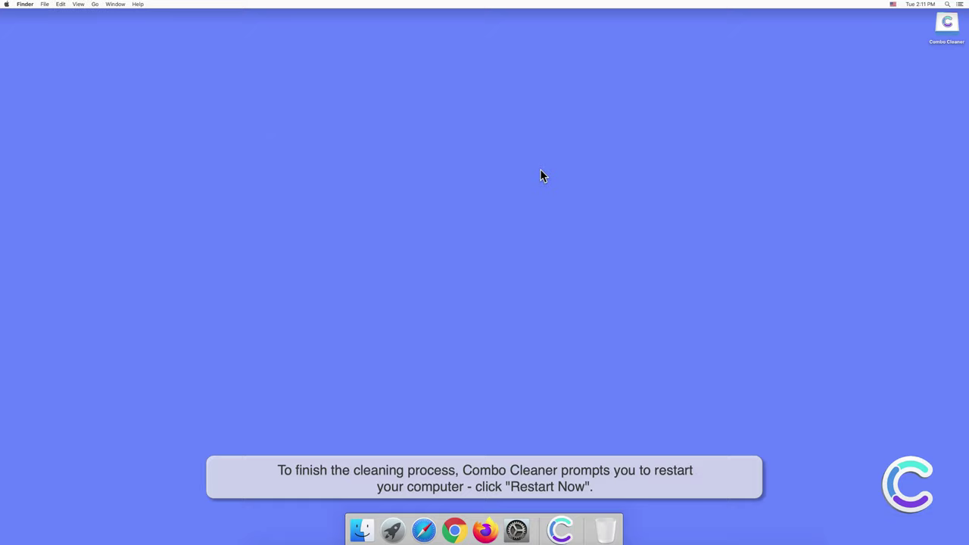